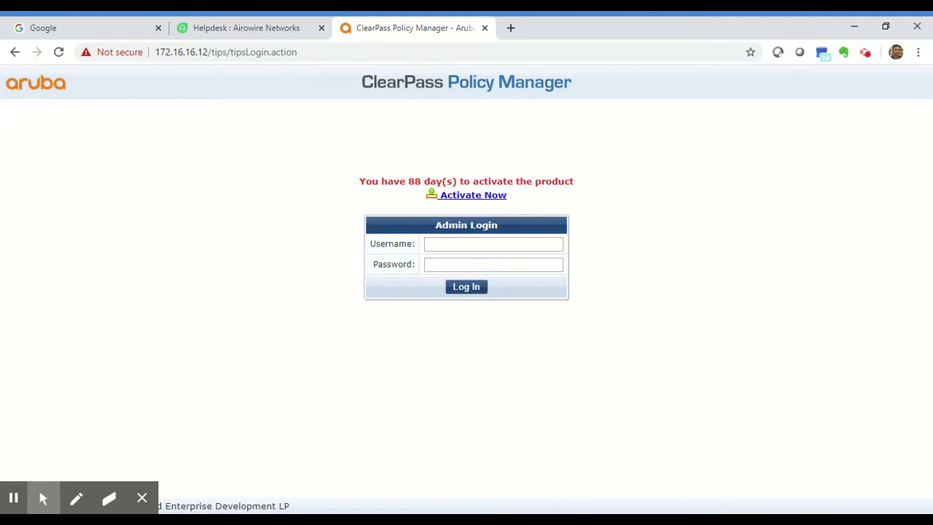
Step: Log in to ClearPass with username admin and the administrator password
click(494, 243)
text(admin)
key(Tab)
text(**********)
key(Return)
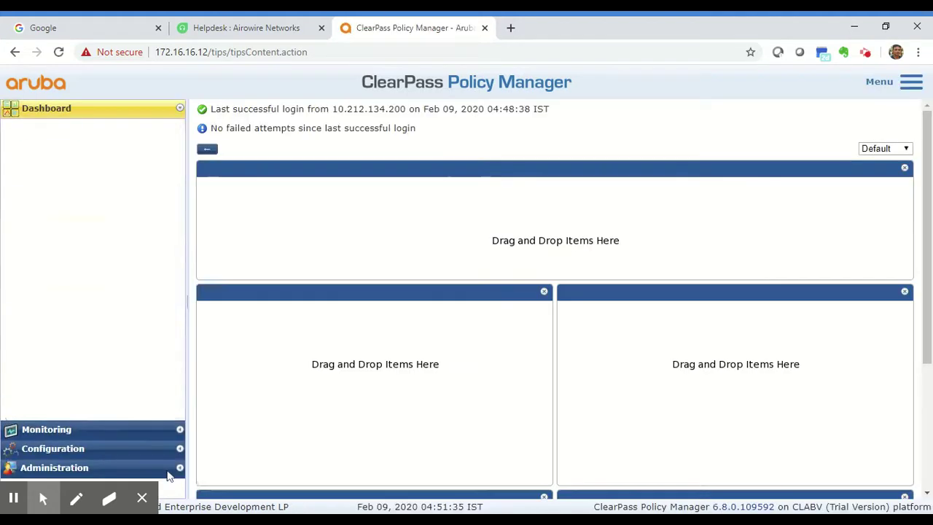
Step: Go to Administration › Server Manager › Server Configuration to list the publisher server
click(142, 498)
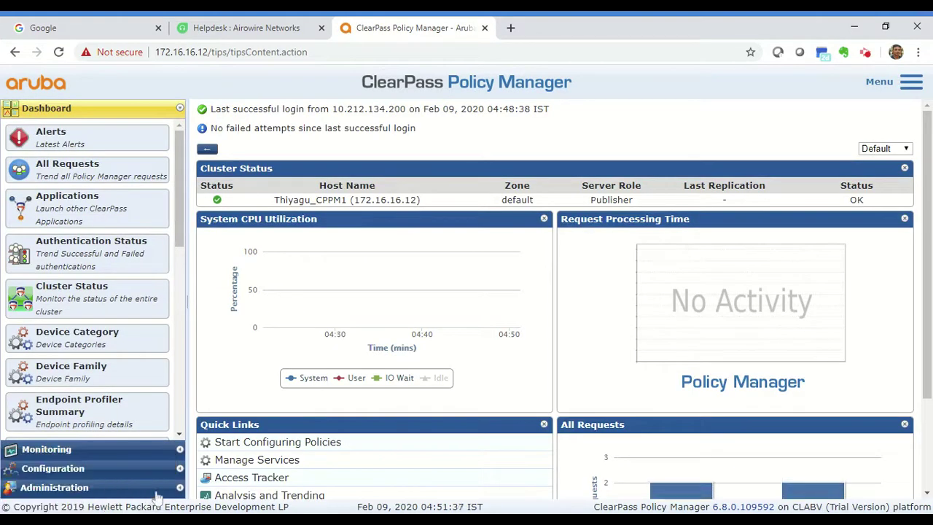
click(155, 488)
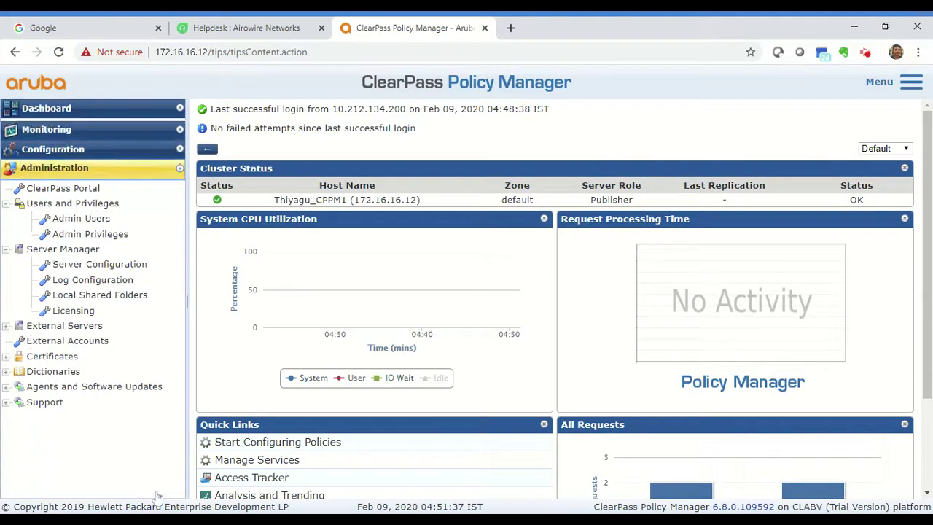
click(102, 264)
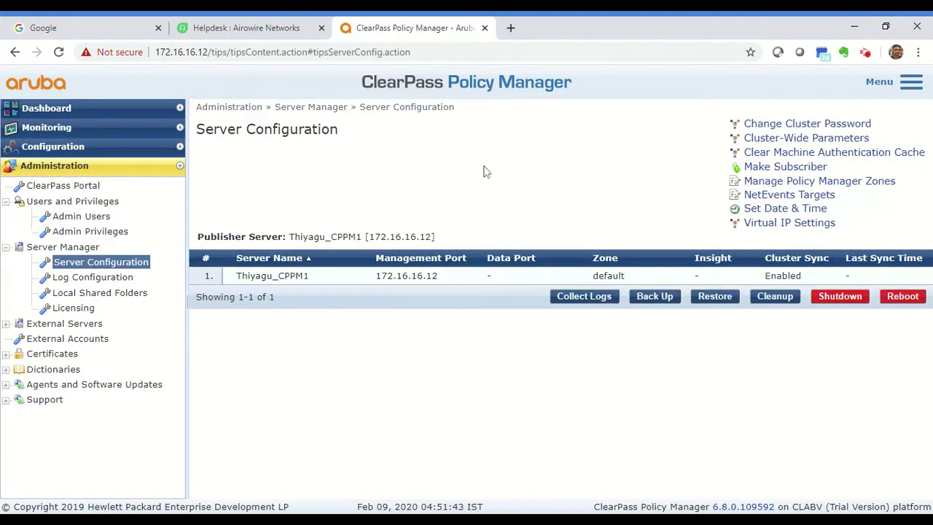
Step: Open Collect Logs for the publisher server and review the preselected log types
click(583, 297)
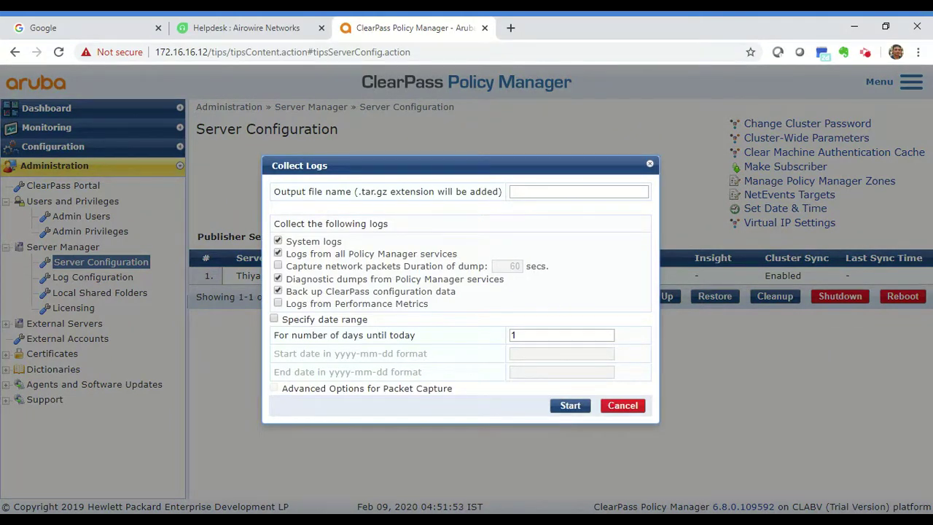
click(544, 193)
drag(272, 223, 389, 223)
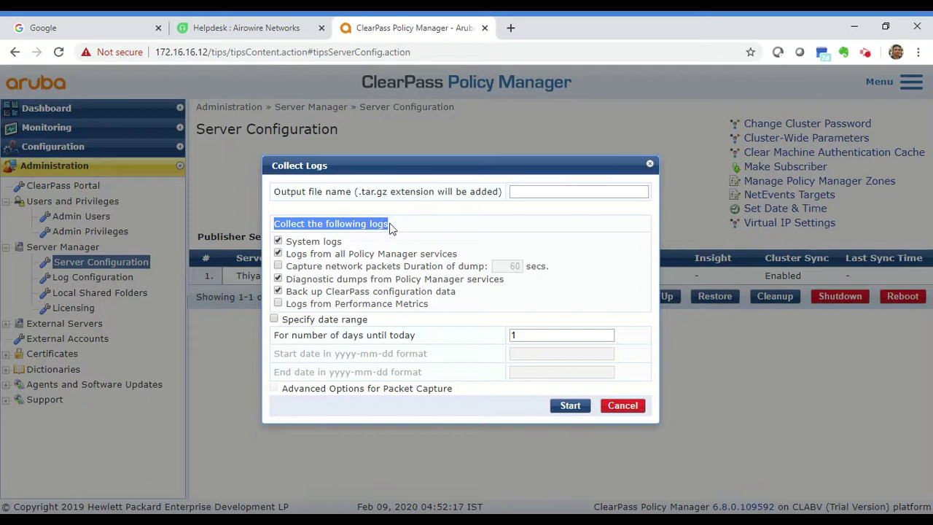
click(377, 237)
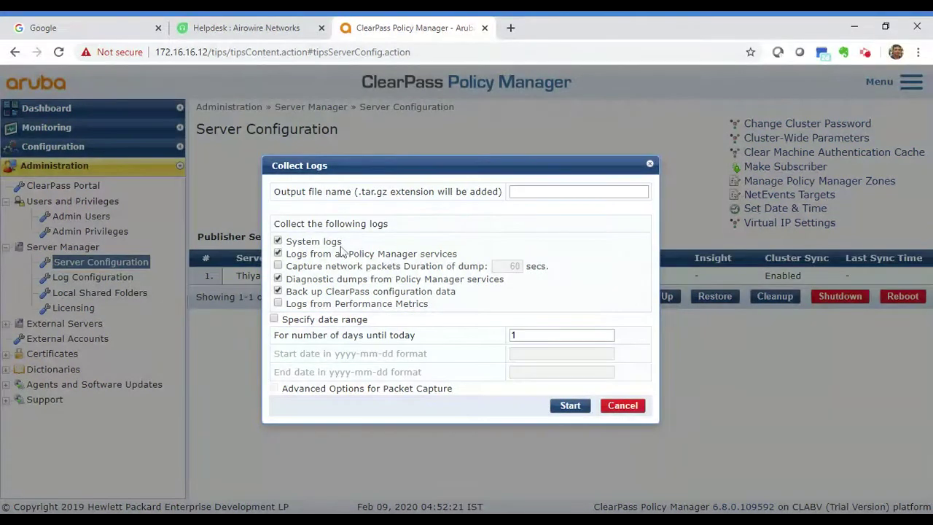
drag(343, 248, 280, 241)
Step: Tick Capture network packets to include a 60-second packet dump
click(377, 266)
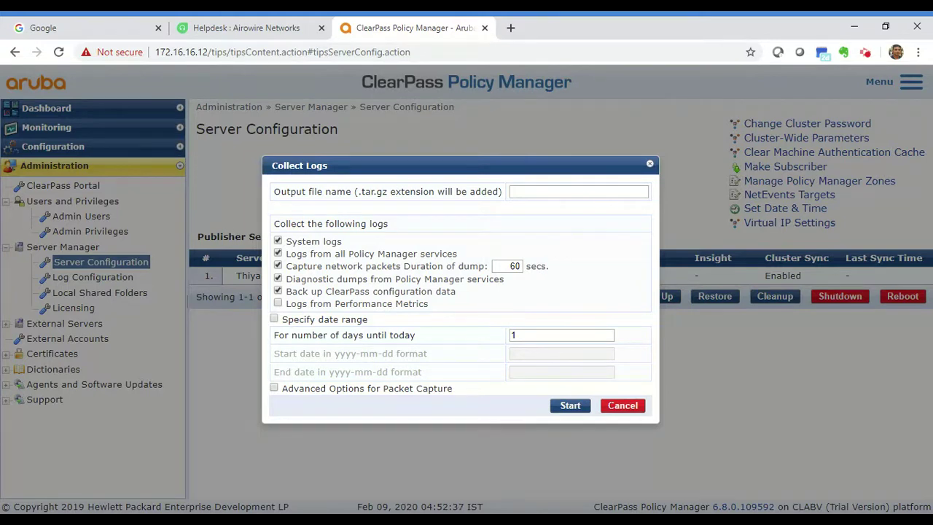
drag(290, 253, 479, 255)
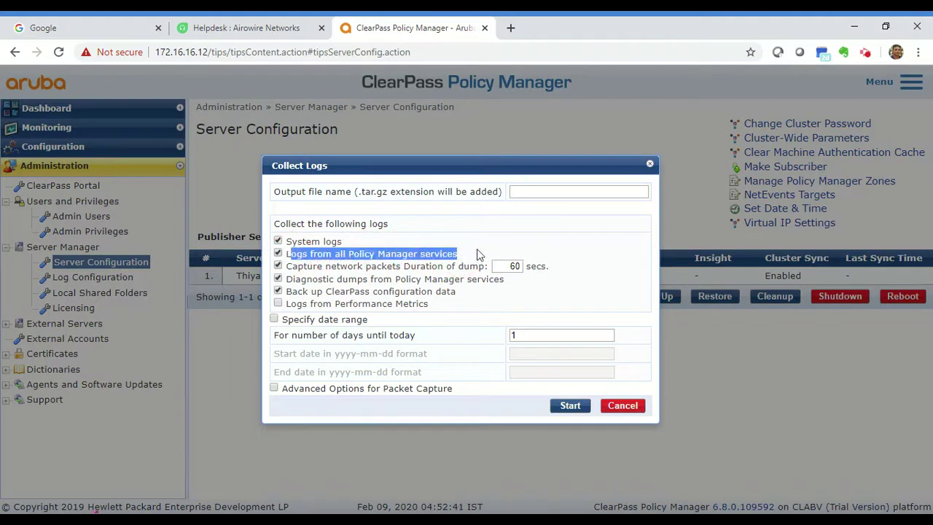
click(481, 253)
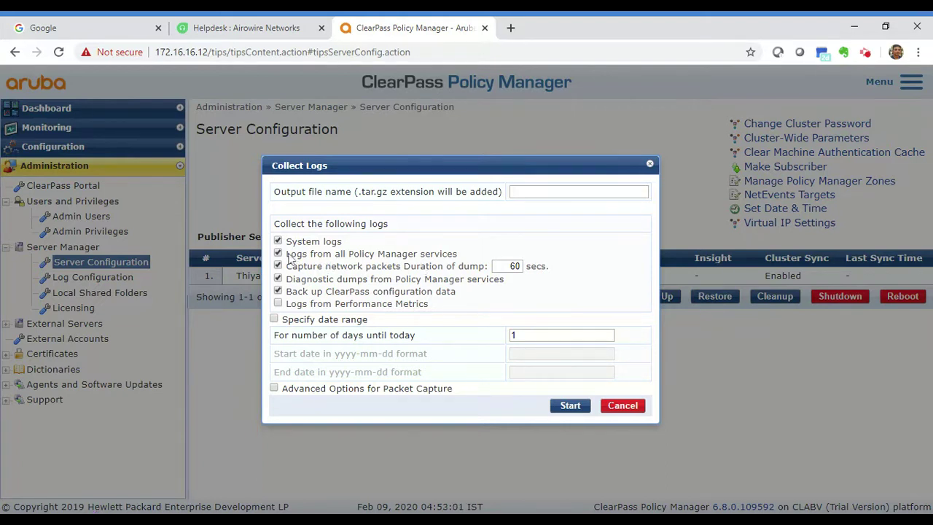
drag(287, 254, 470, 263)
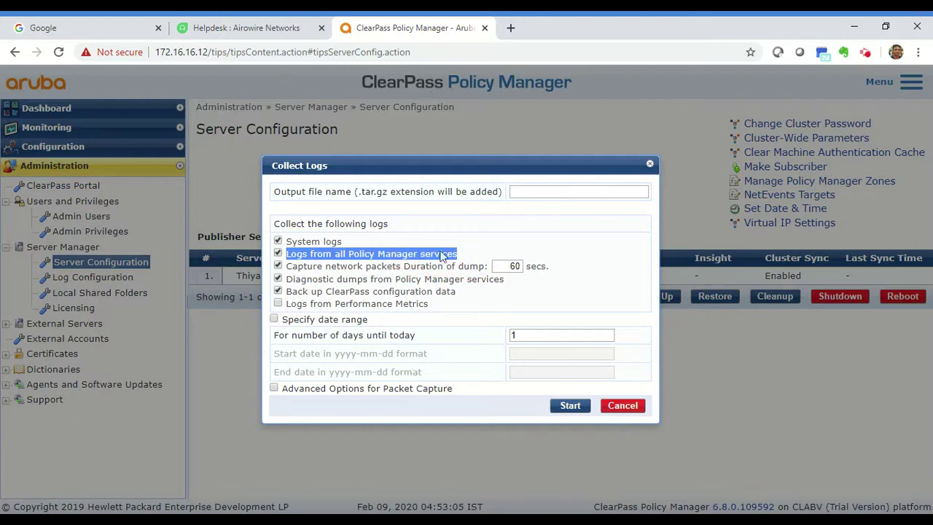
drag(289, 269, 377, 272)
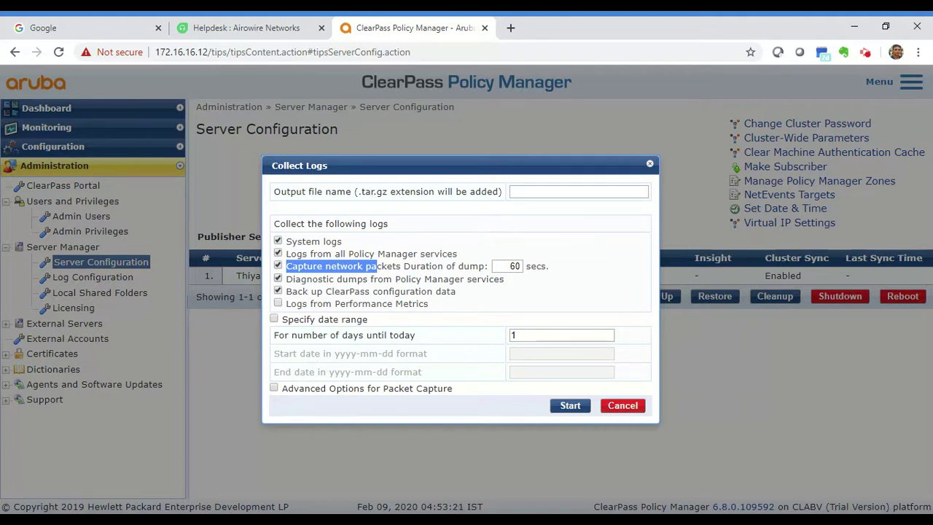
Step: Drop packet capture and configuration backup, add Performance Metrics logs, and enable a date range
click(277, 266)
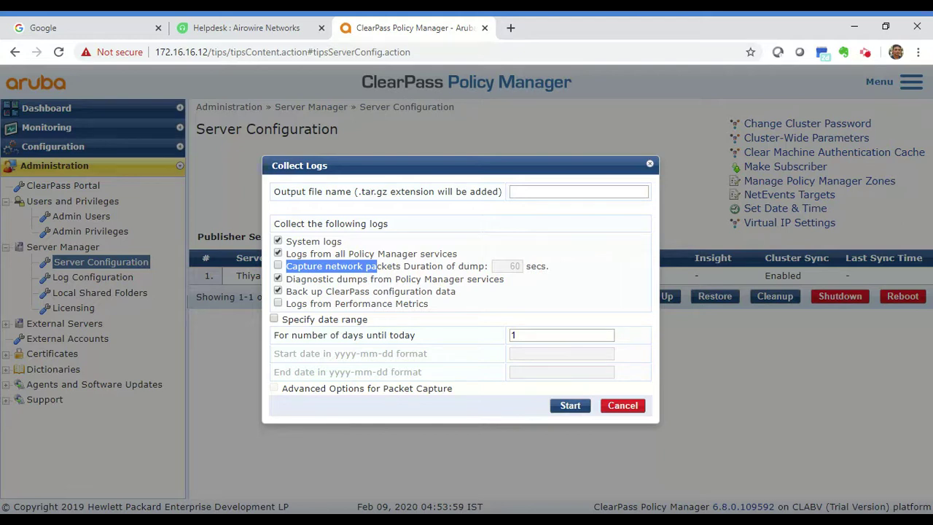
click(278, 291)
click(278, 304)
click(278, 291)
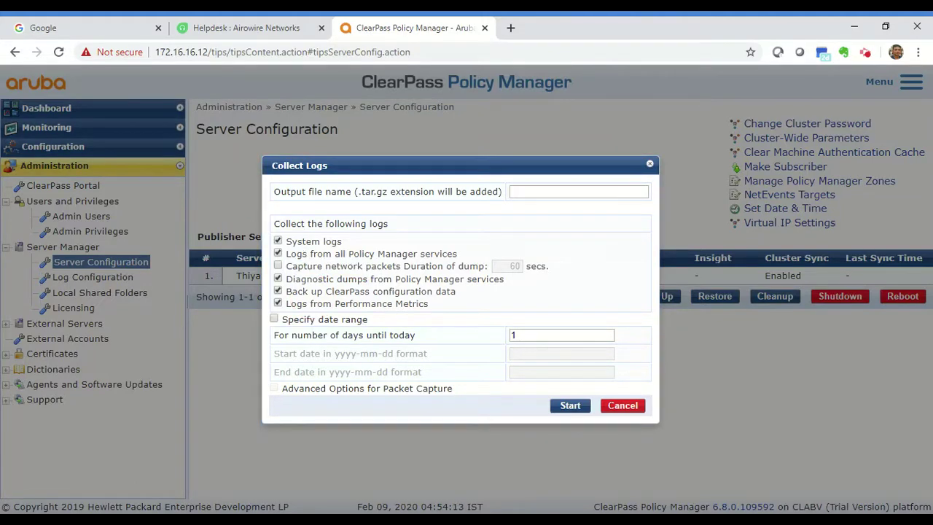
click(278, 292)
click(274, 320)
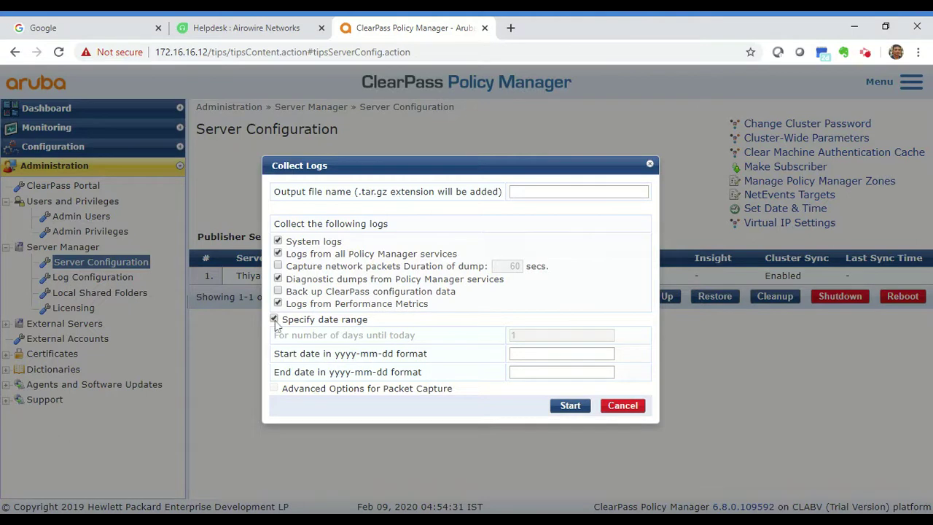
Step: Untick Specify date range and set the number of days until today to 1
click(274, 320)
double_click(537, 334)
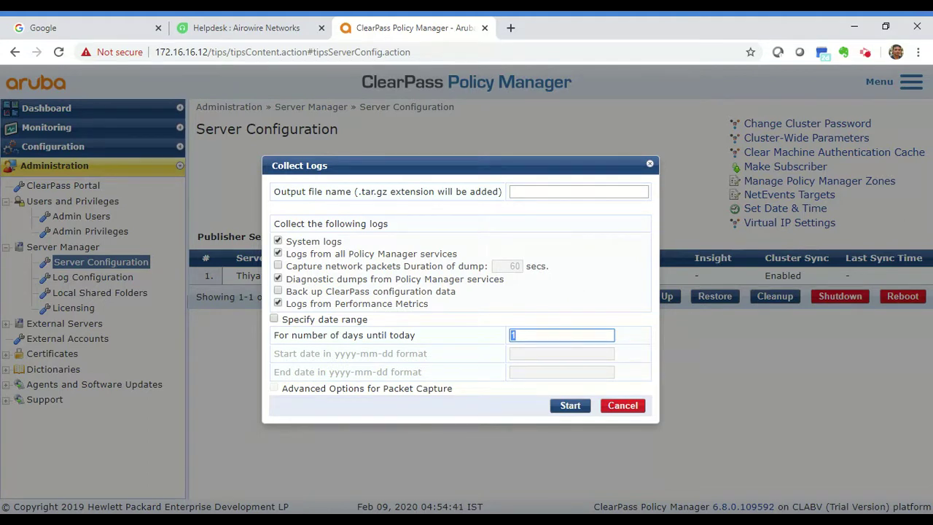
text(3)
key(BackSpace)
text(1)
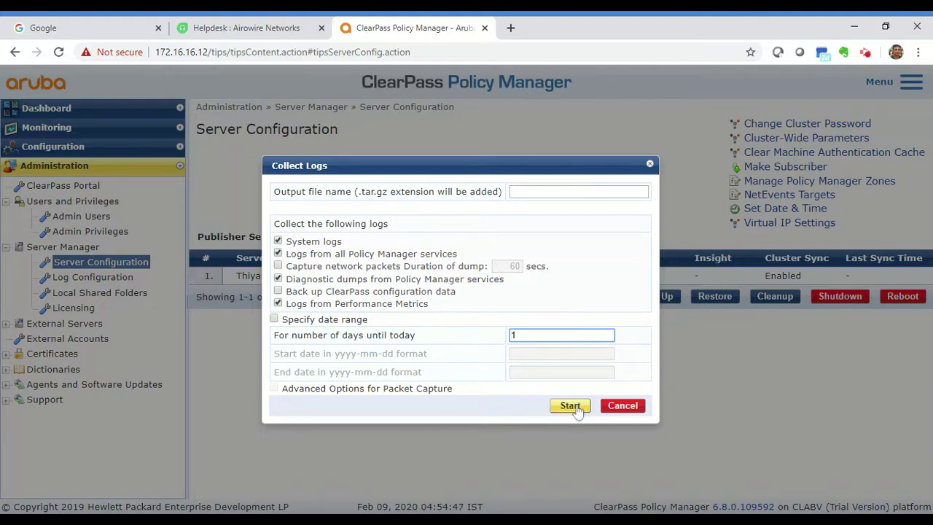
Step: Start the log collection and download cppm-logs-2020-2-9-4-56-59.tar.gz when complete
click(570, 407)
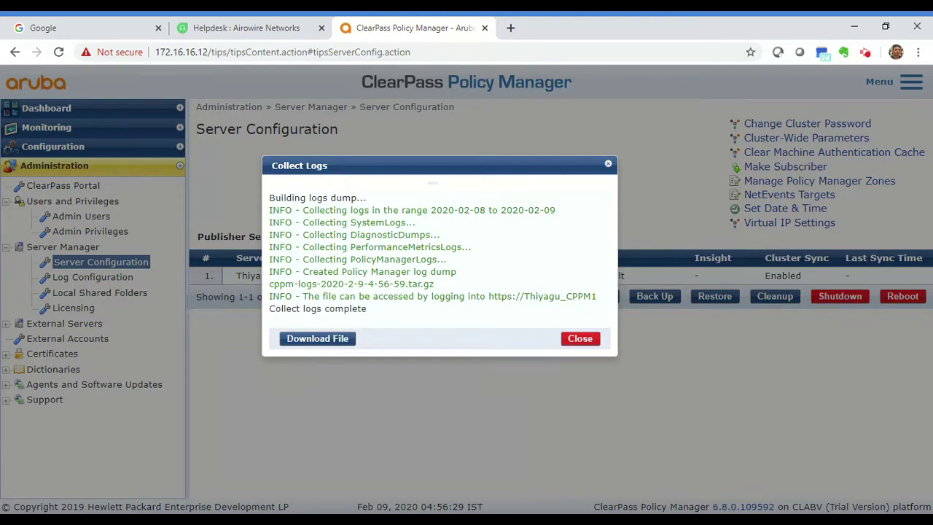
click(330, 350)
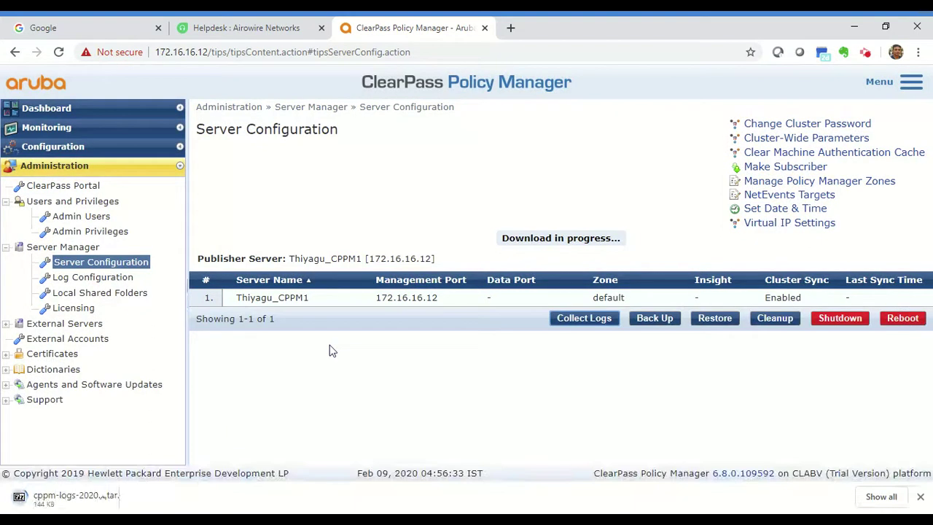